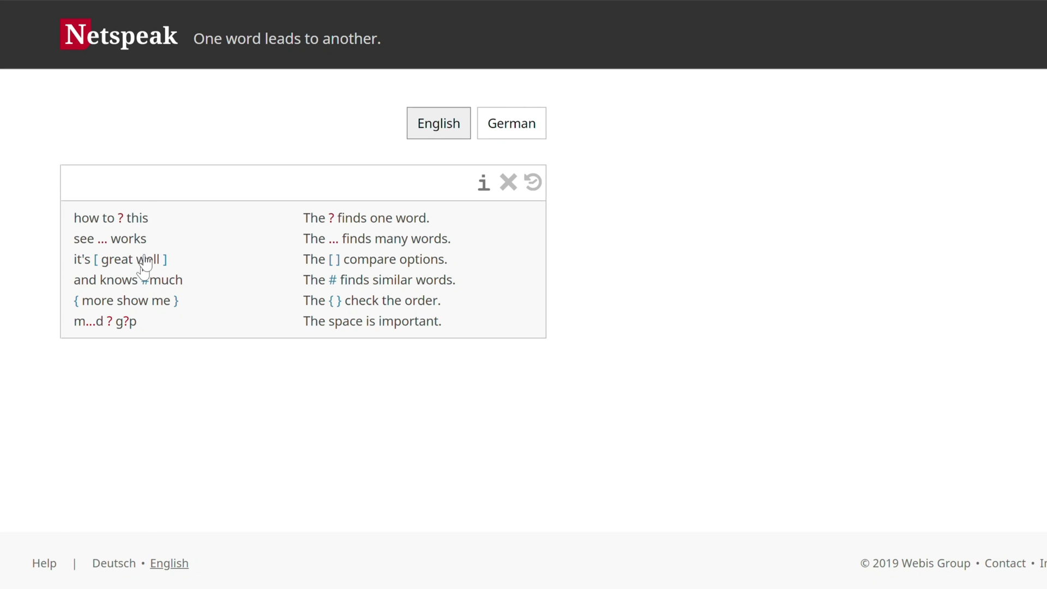
Search Netspeak for 'make a ? contribution to' to rank the adjectives that fill the gap
click(262, 183)
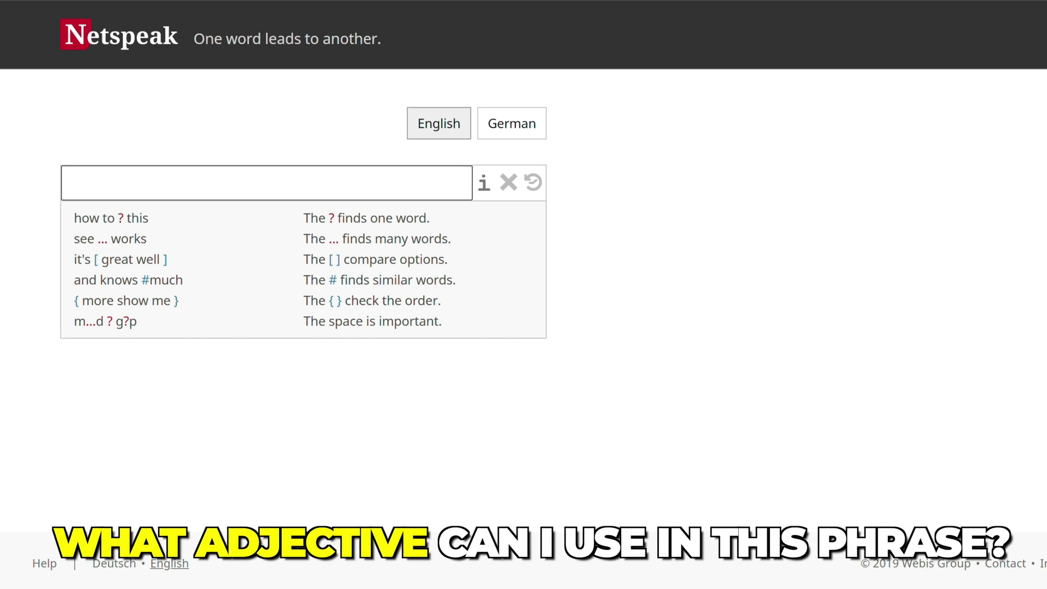
text(make)
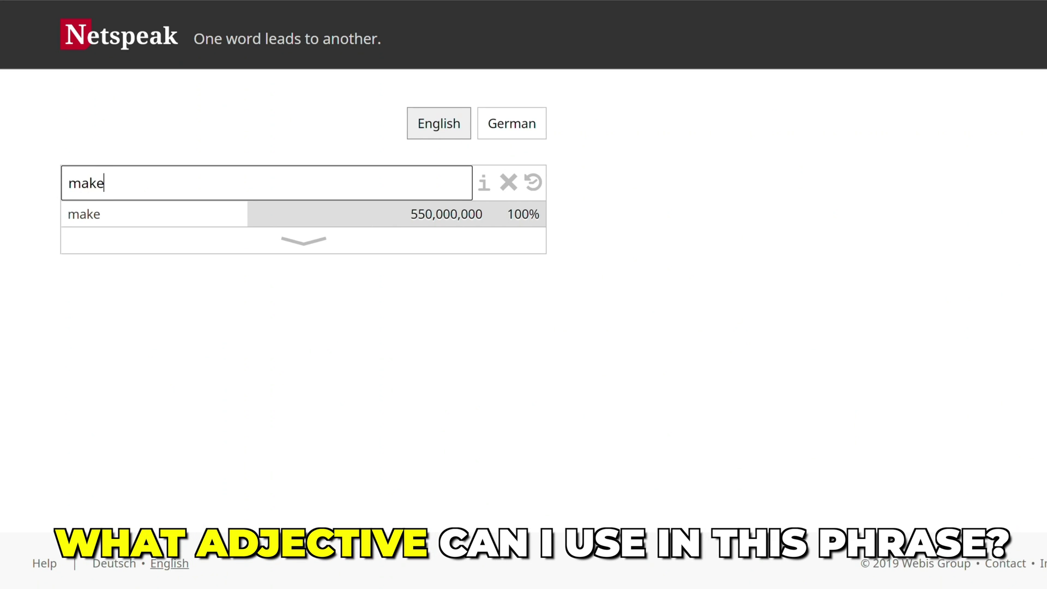
text( a )
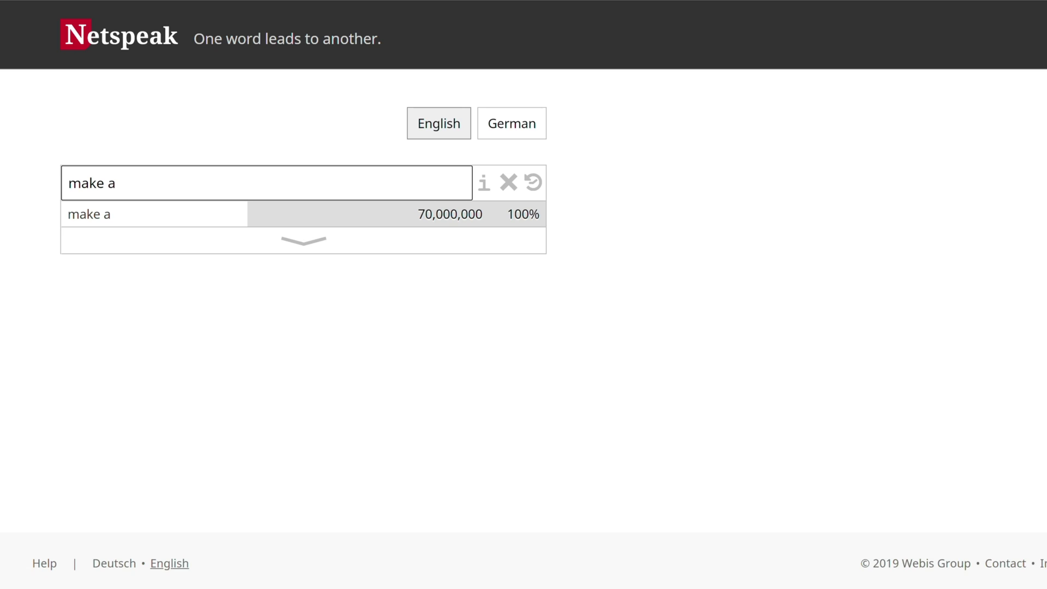
text(? contribution to)
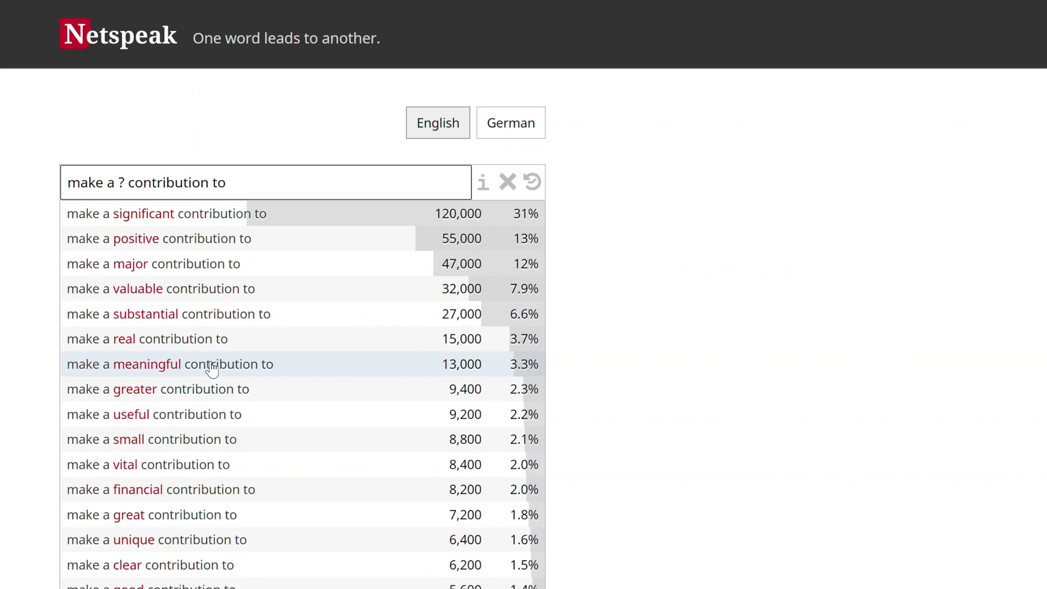
Expand the results list to reveal more adjectives such as genuine, huge and constructive
scroll(256, 353, down, 5)
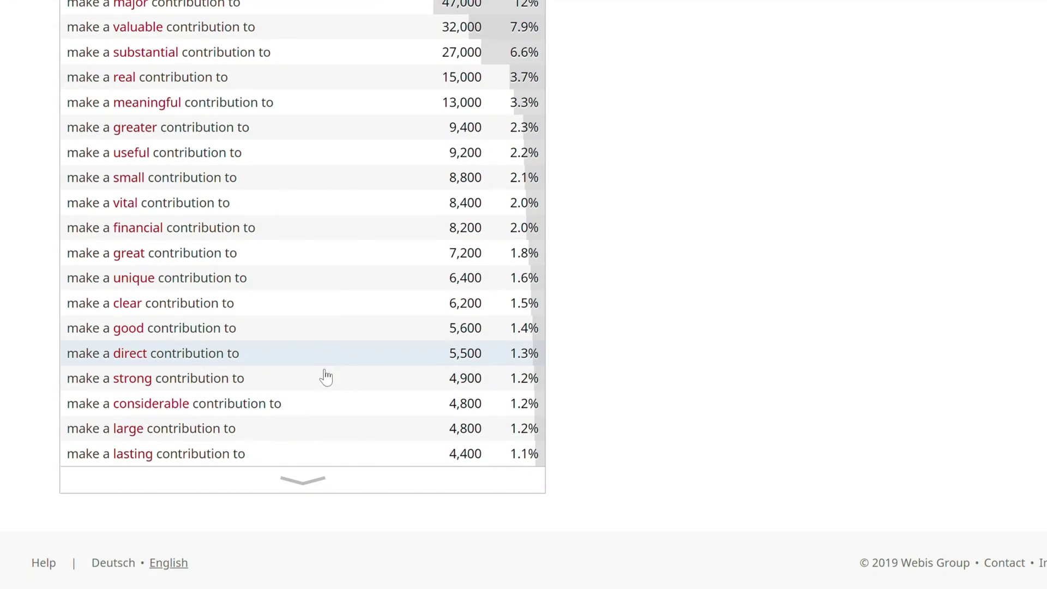
click(301, 480)
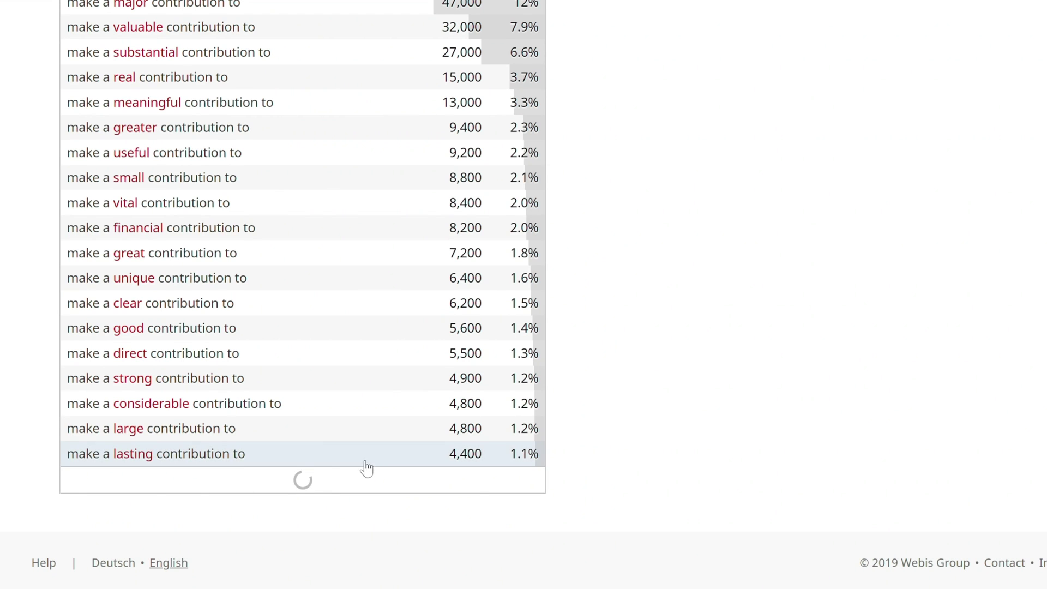
scroll(290, 507, down, 3)
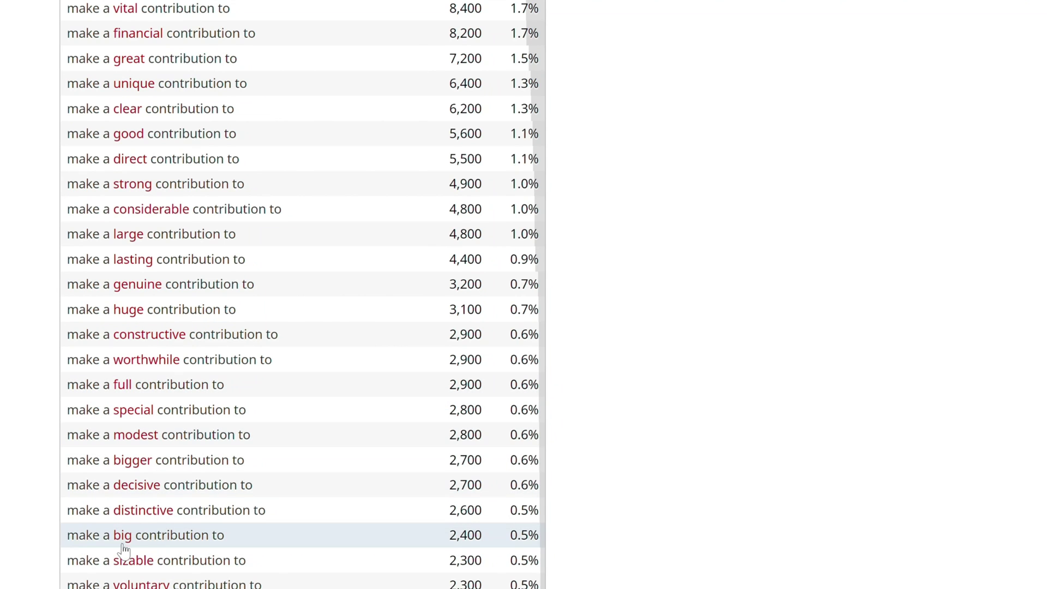
scroll(249, 490, down, 2)
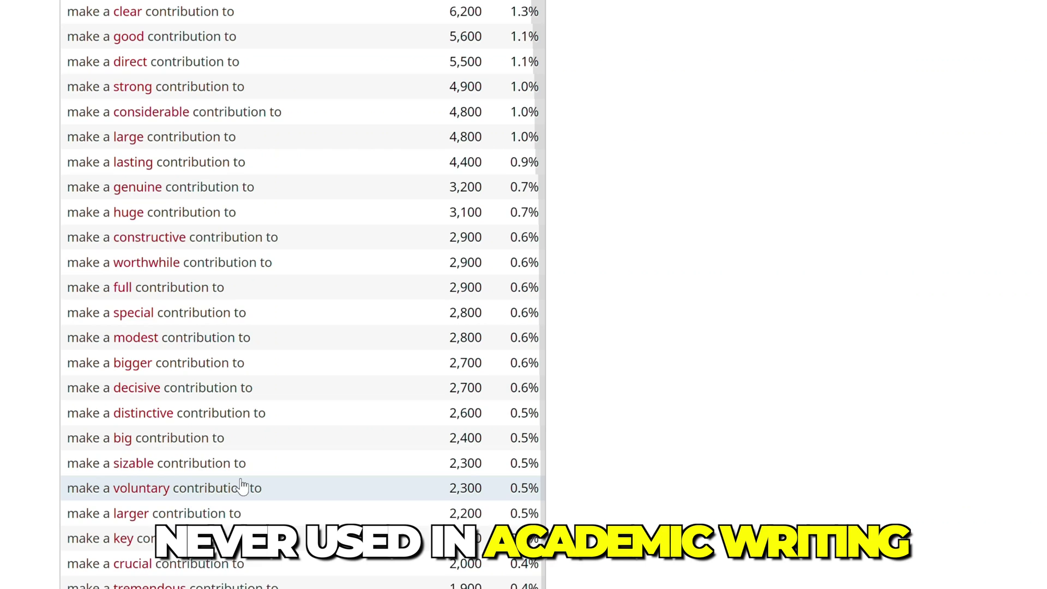
scroll(242, 486, up, 10)
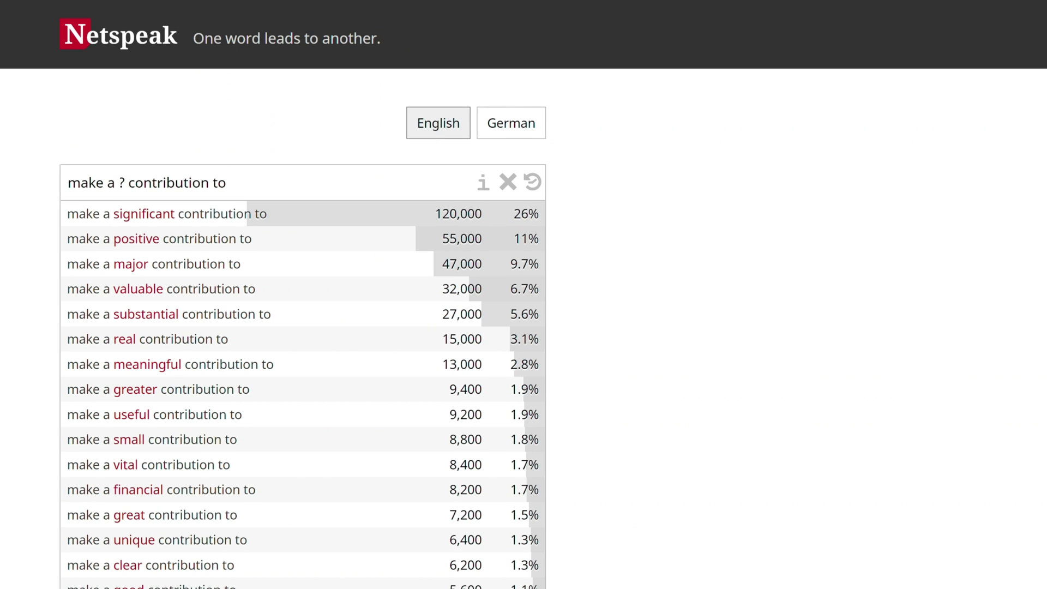
Replace the ? wildcard with '[positive good]' to compare positive (55,000) against good (5,600)
click(119, 182)
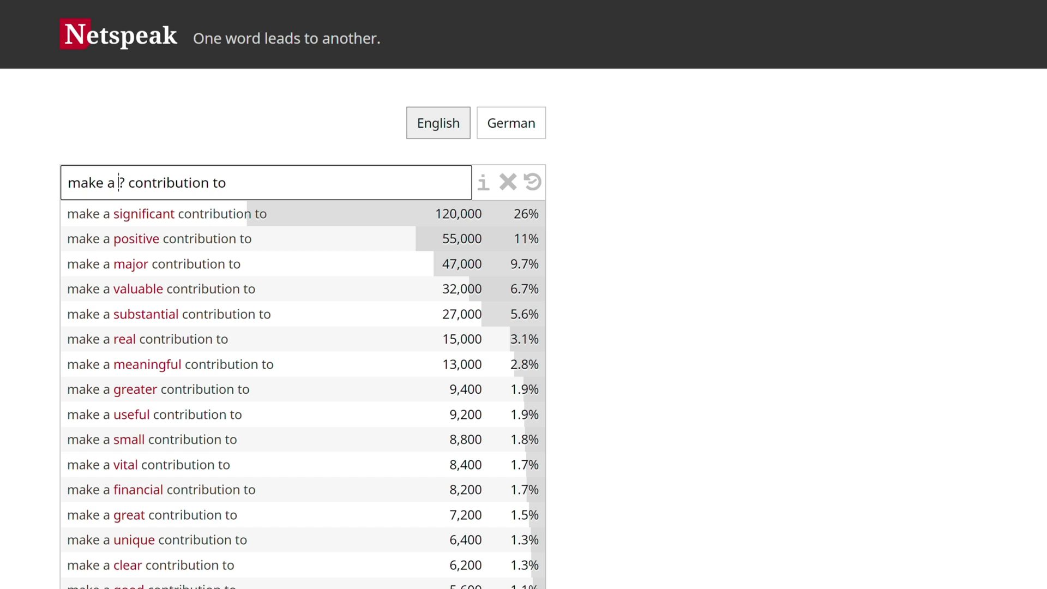
key(shift+Right)
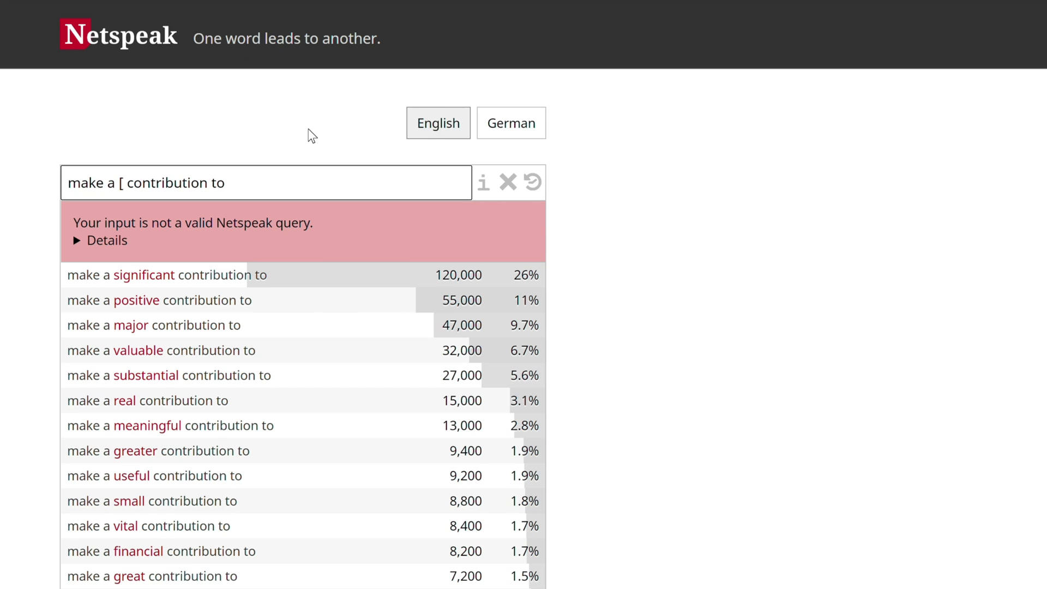
text(positive)
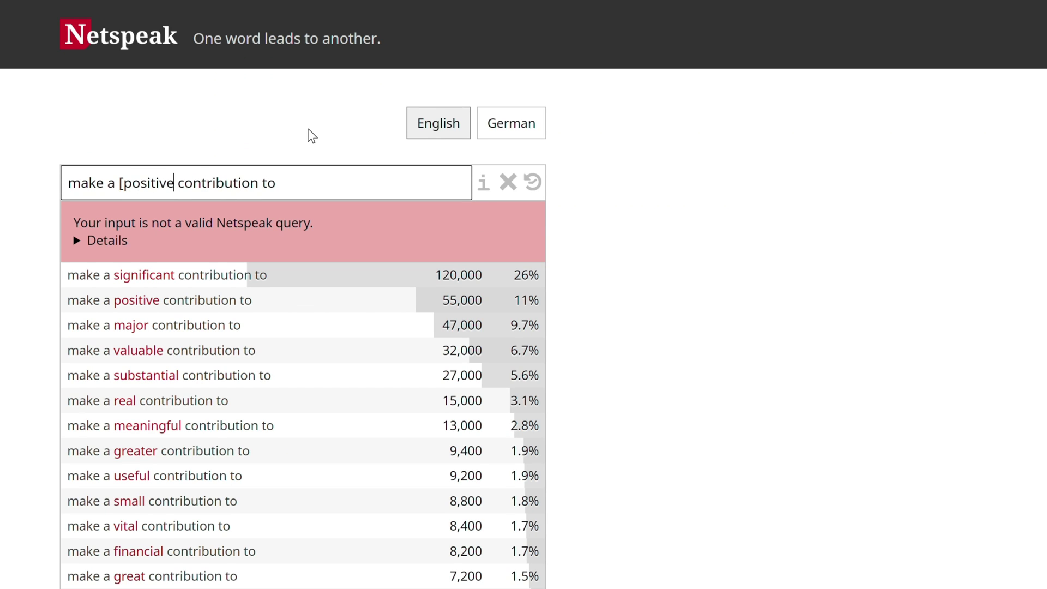
text( good )
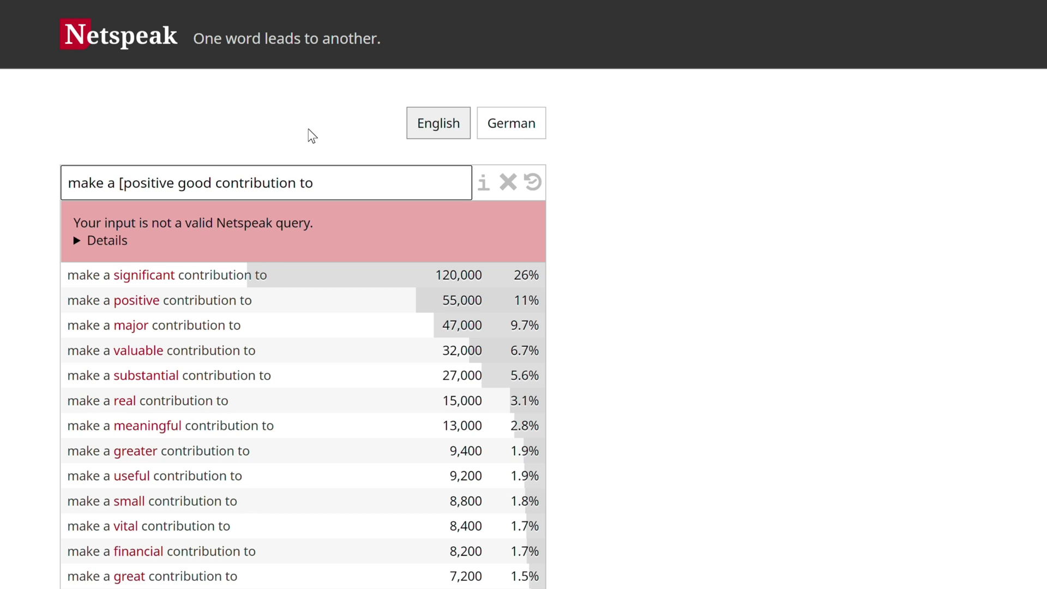
text(])
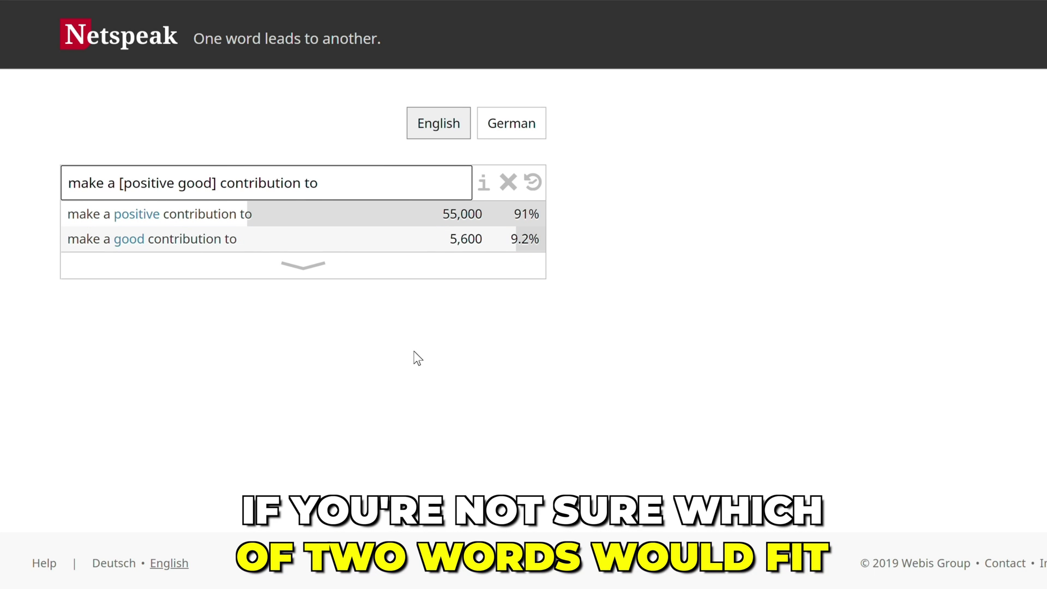
Swap '[positive good]' for '#significant' to find words similar to significant
key(shift+Left)
key(shift+Left)
key(shift+Left)
key(shift+Left)
key(shift+Left)
key(shift+Left)
key(shift+Left)
key(shift+Left)
key(shift+Left)
key(shift+Left)
key(shift+Left)
key(shift+Left)
key(shift+Left)
key(shift+Left)
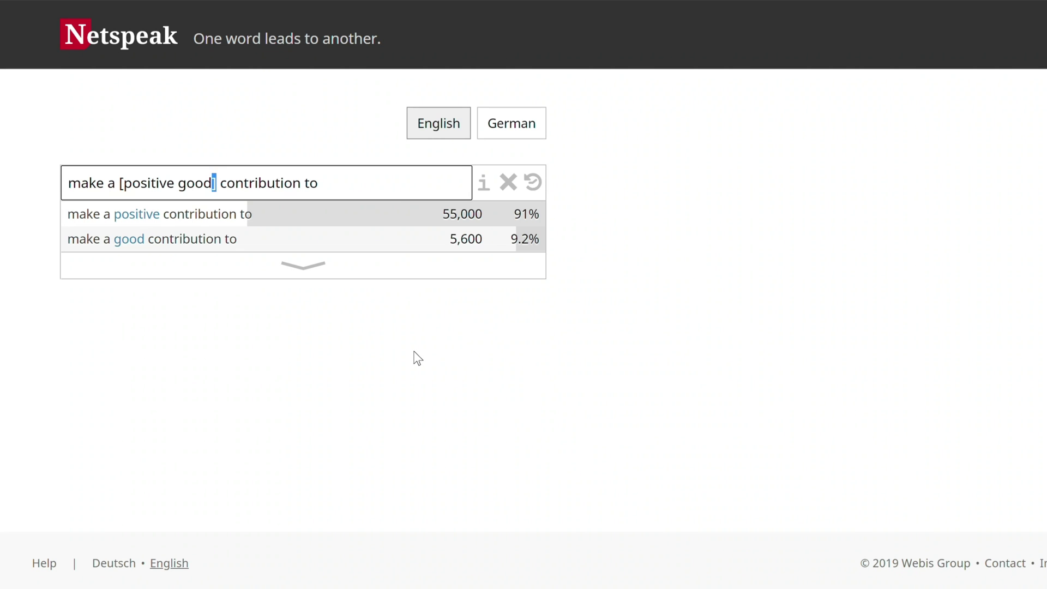
key(shift+Left)
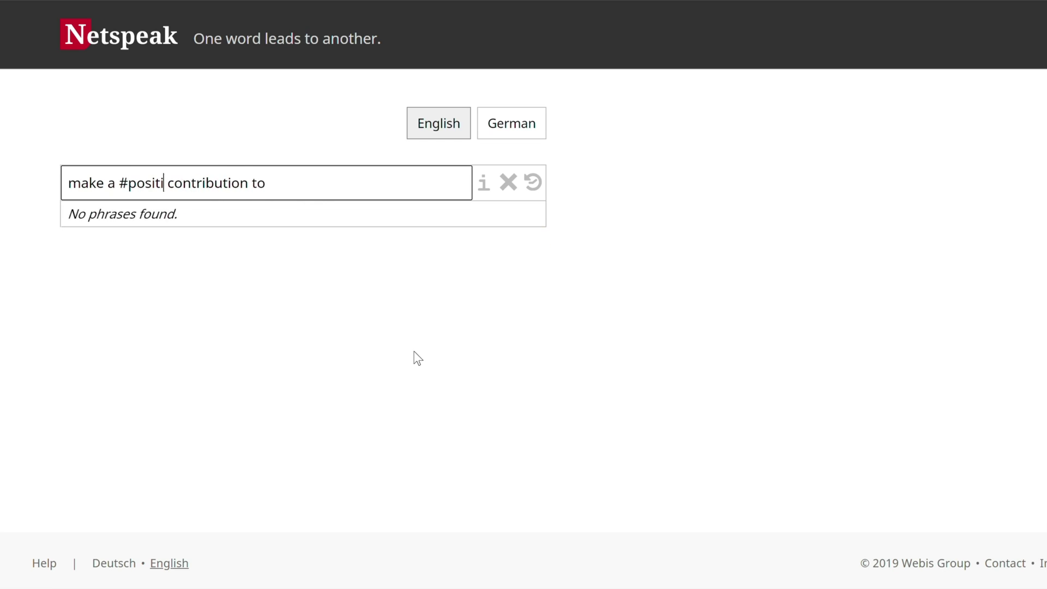
key(BackSpace)
key(BackSpace)
key(BackSpace)
key(BackSpace)
key(BackSpace)
key(BackSpace)
key(BackSpace)
key(BackSpace)
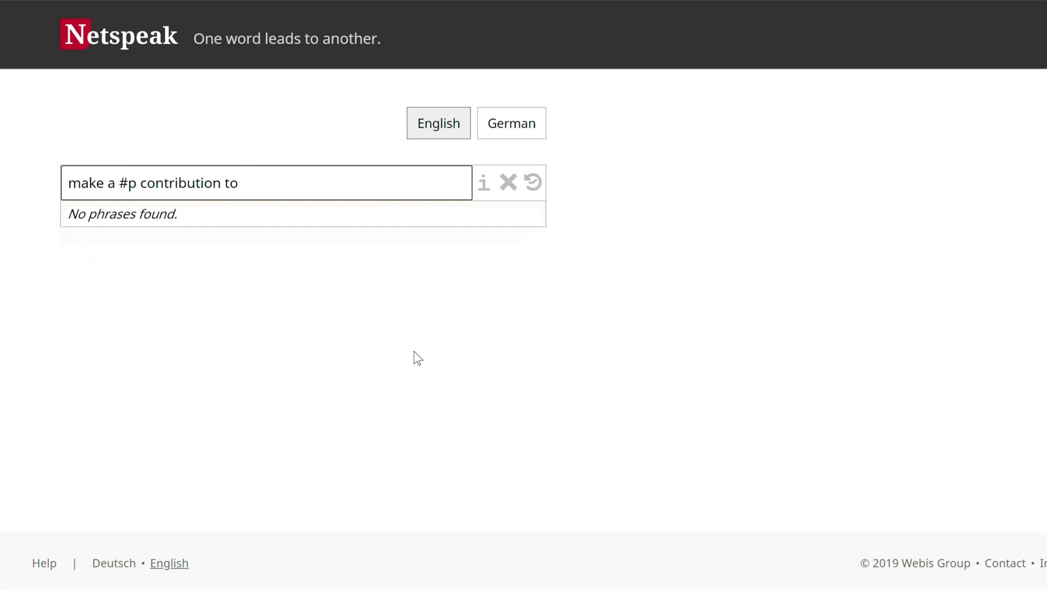
text(considerab)
key(BackSpace)
key(BackSpace)
key(BackSpace)
key(BackSpace)
key(BackSpace)
key(BackSpace)
key(BackSpace)
key(BackSpace)
key(BackSpace)
key(BackSpace)
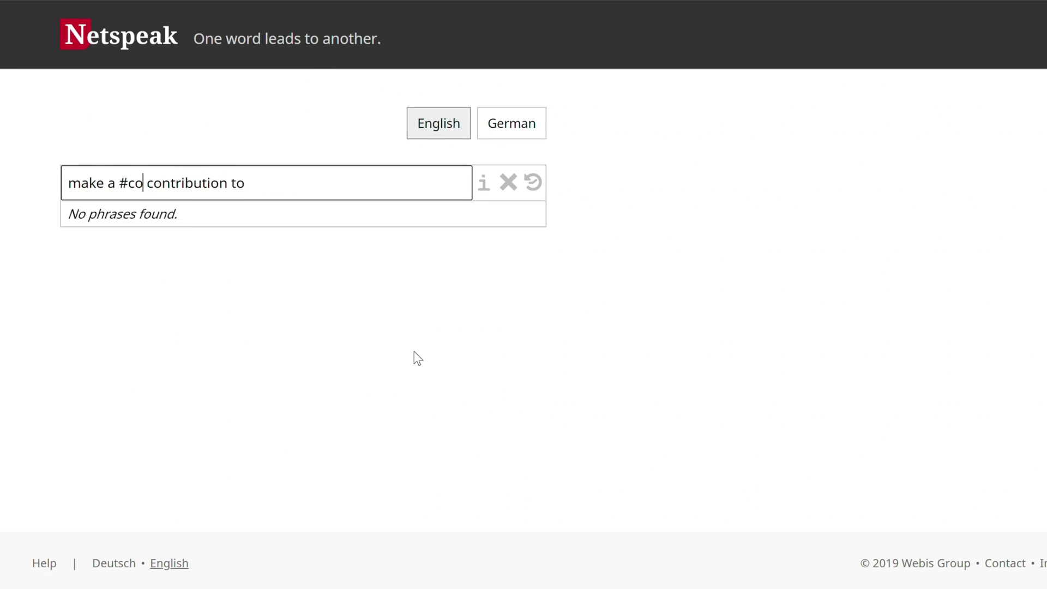
text(significant)
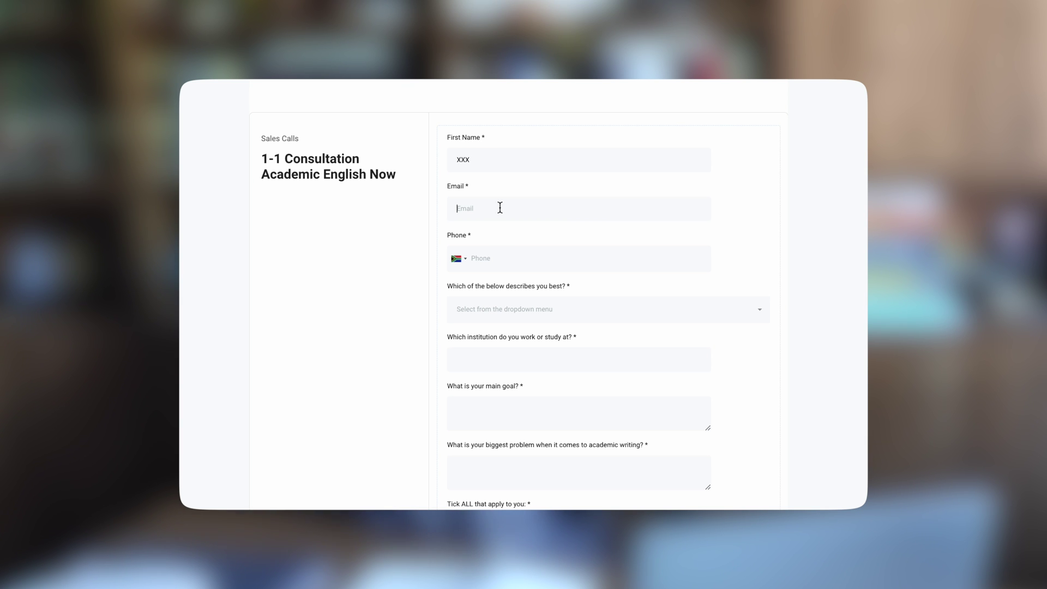
Tick the partial scholarship checkbox further down the consultation booking form
scroll(451, 324, down, 4)
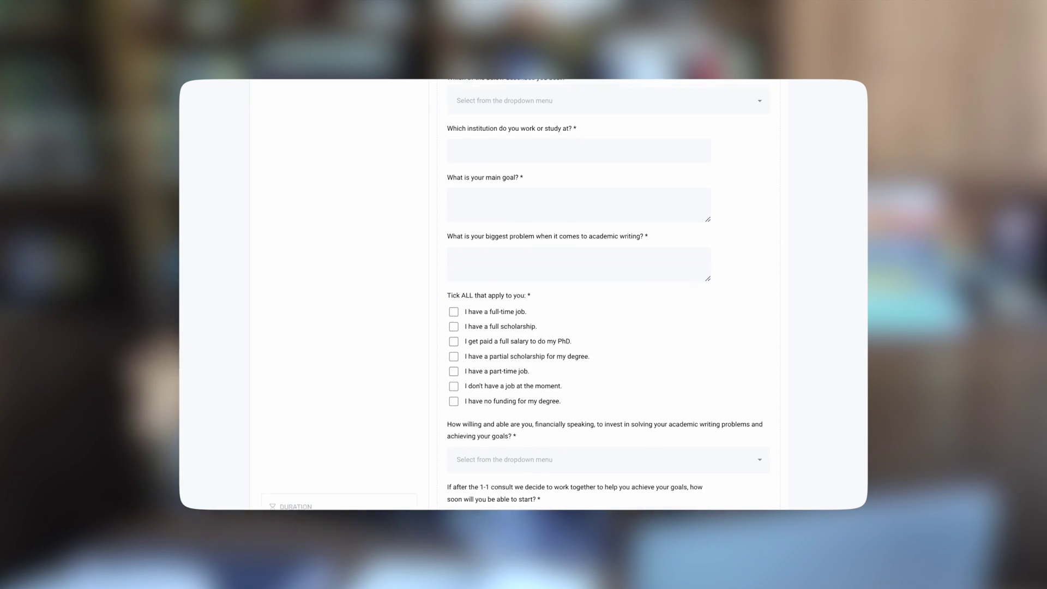
click(454, 352)
scroll(454, 356, down, 5)
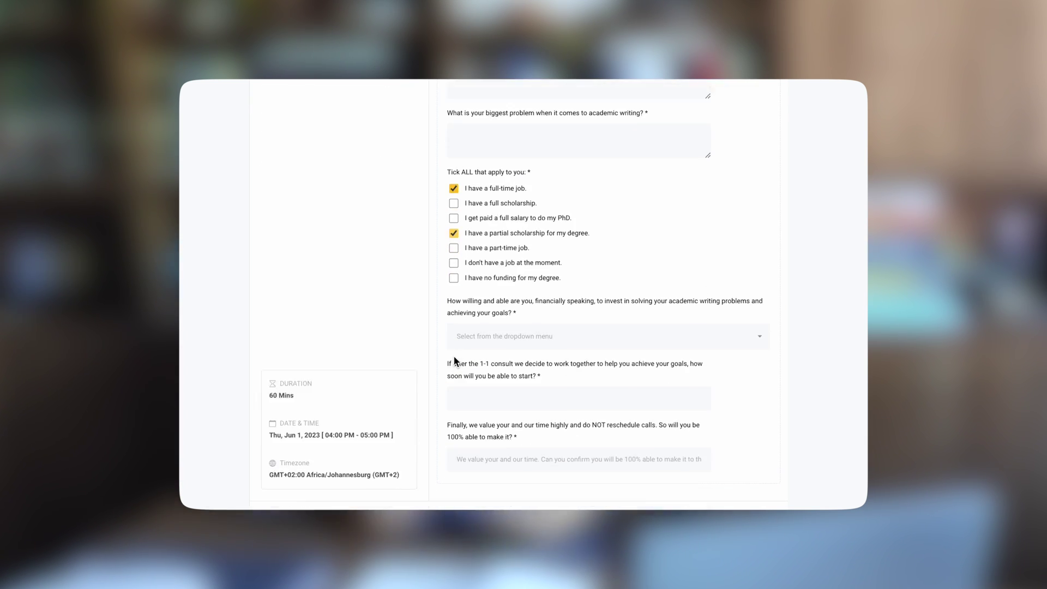